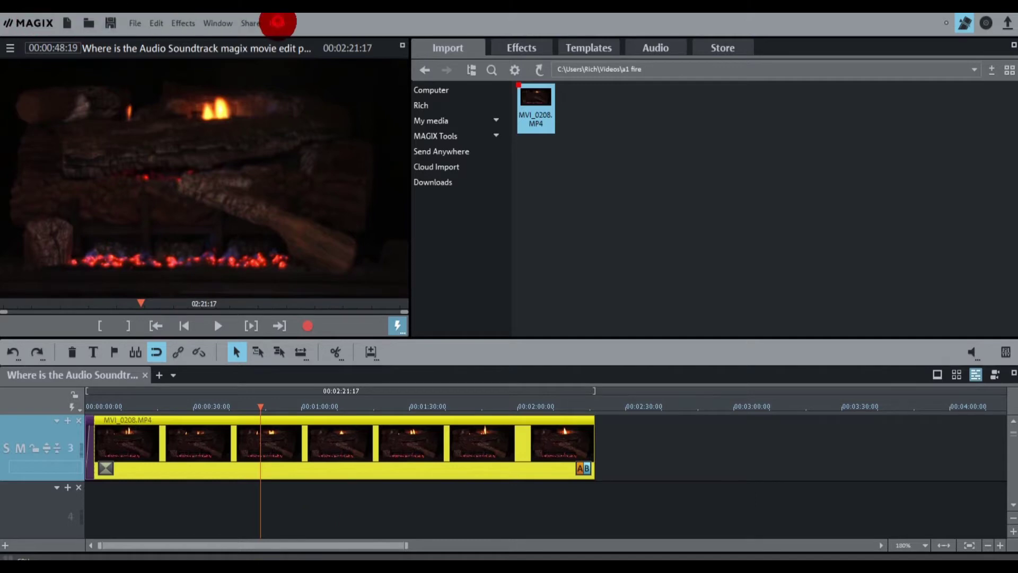
Step: Check the product version and license details in the product information window, then close it
click(278, 24)
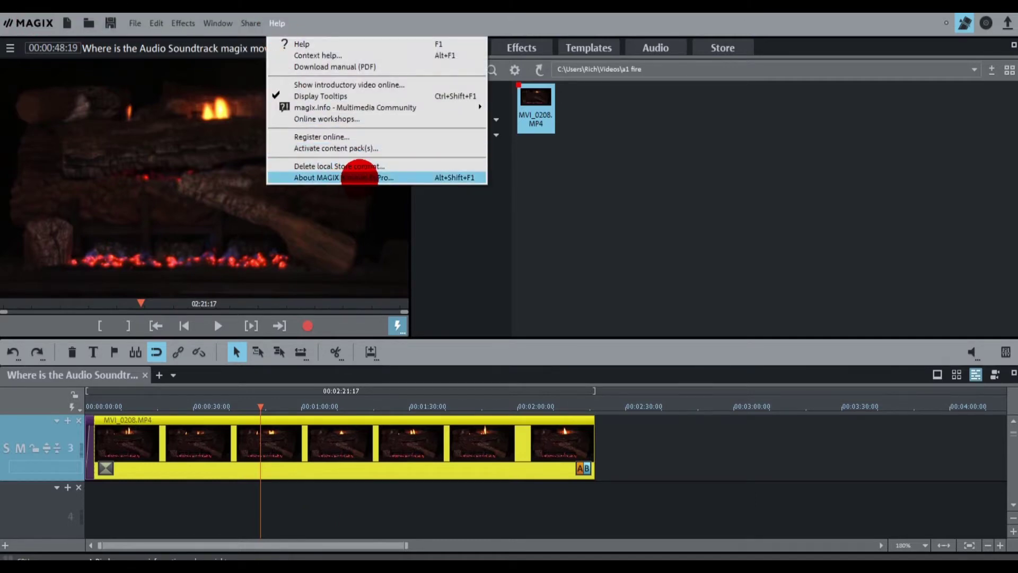
click(383, 177)
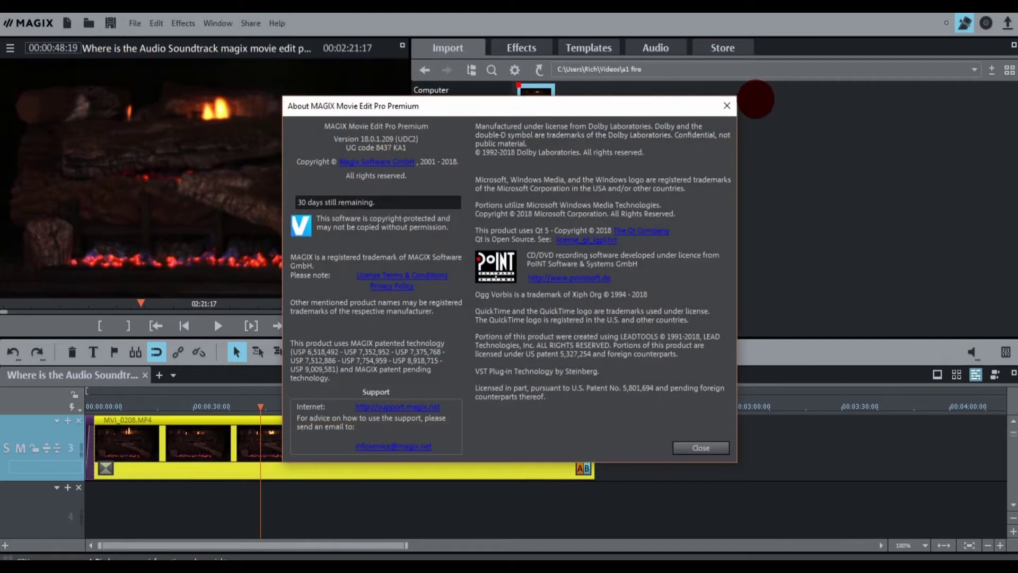
click(732, 104)
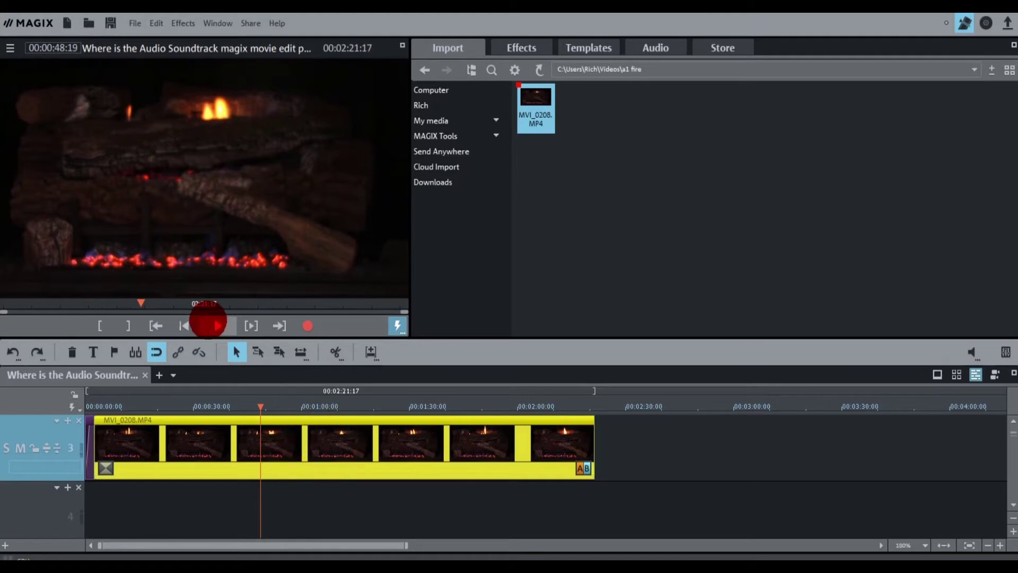
Step: Play the fireplace clip twice to preview it, stopping playback each time
click(215, 325)
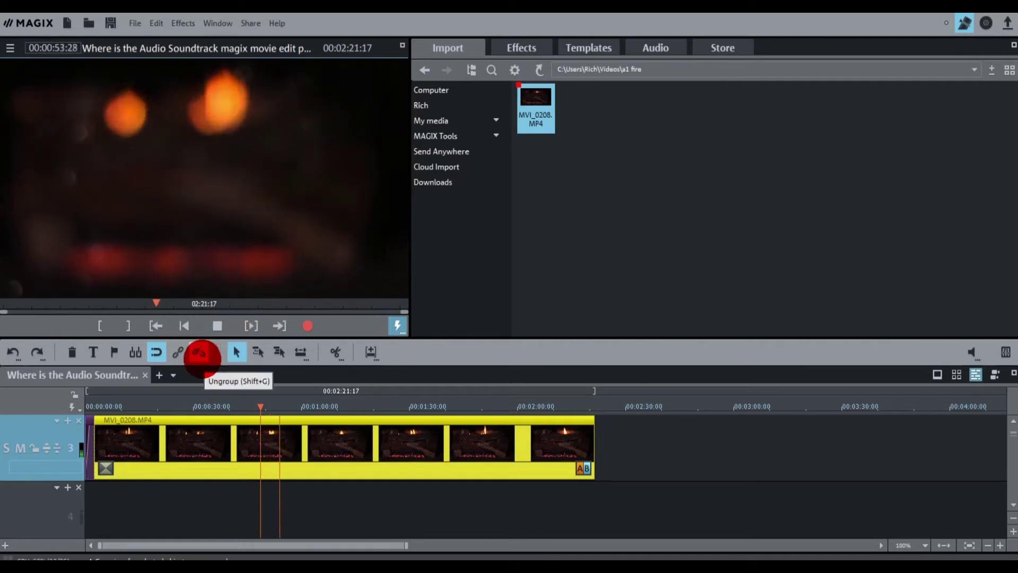
key(space)
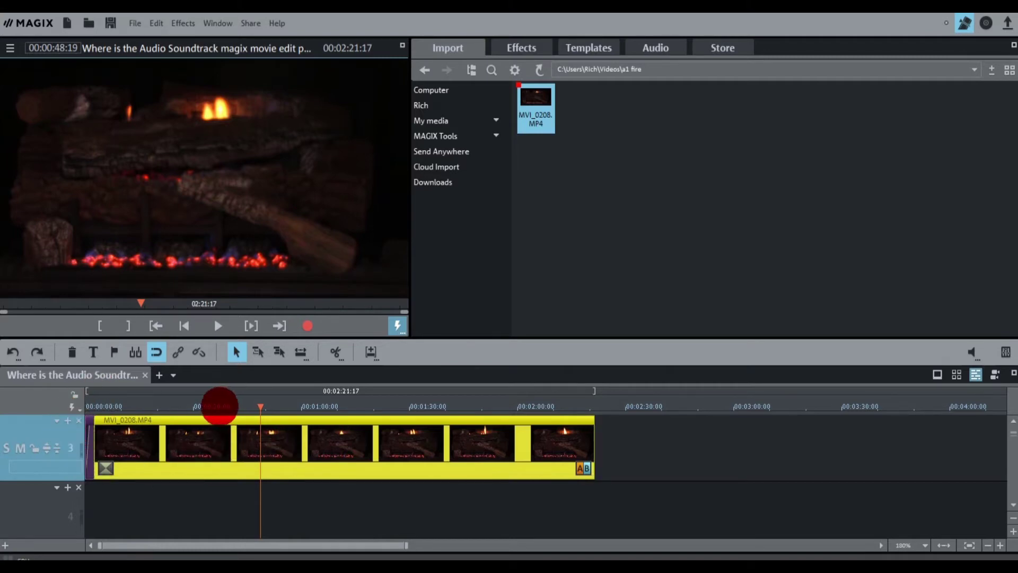
click(217, 324)
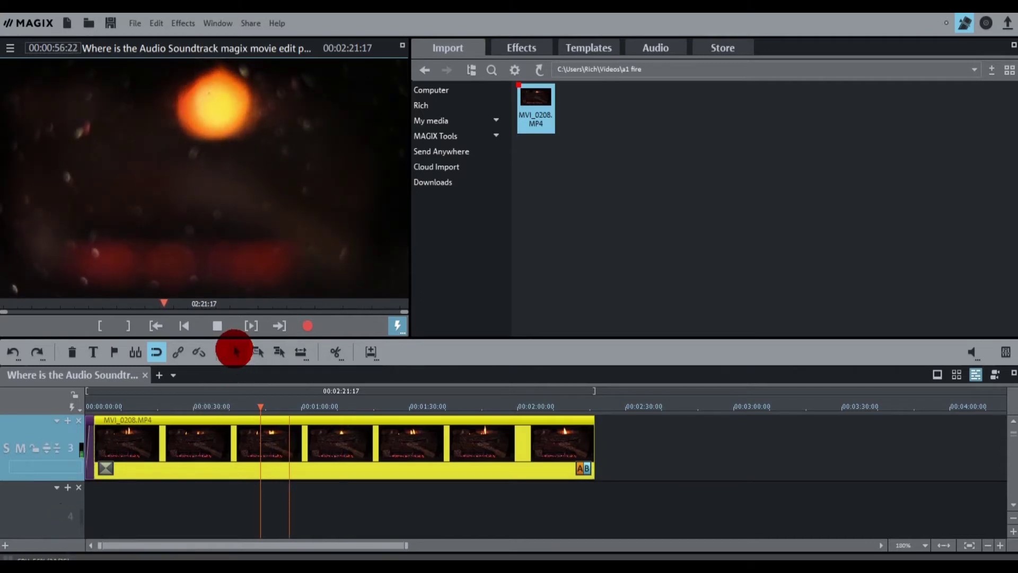
key(space)
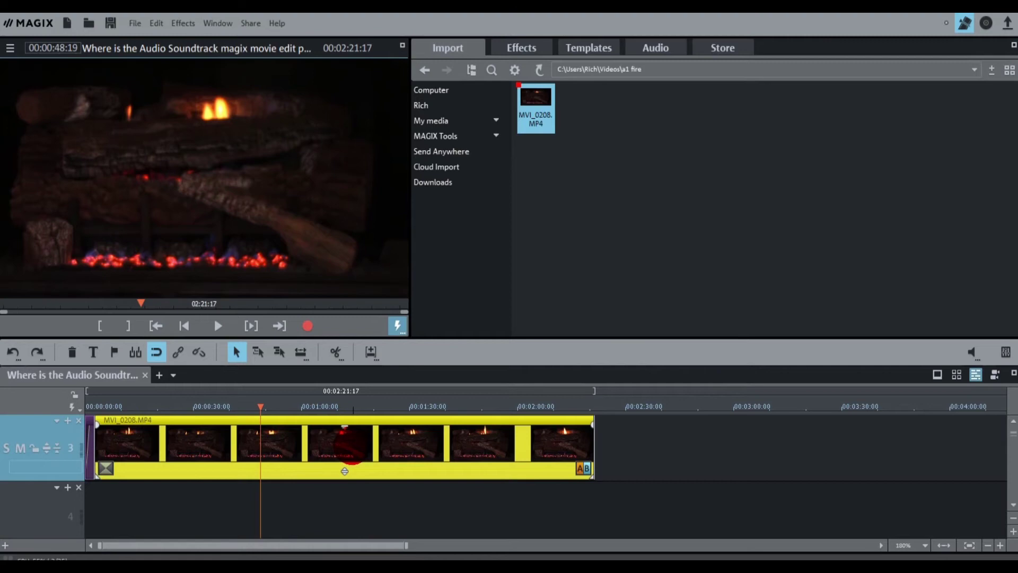
Step: Move the fireplace clip's audio to a separate track and select the new audio clip
right_click(354, 444)
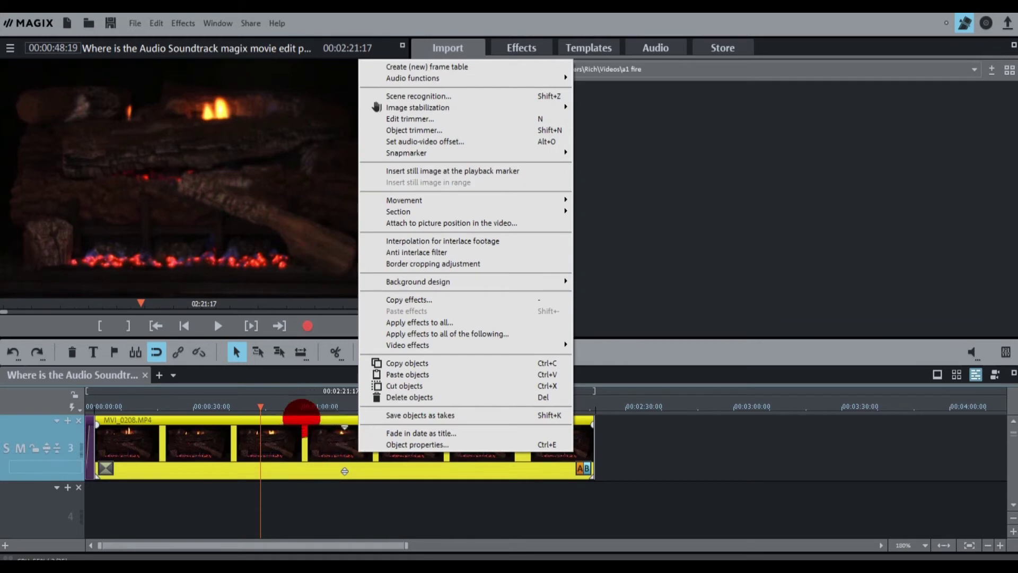
mouse_move(413, 78)
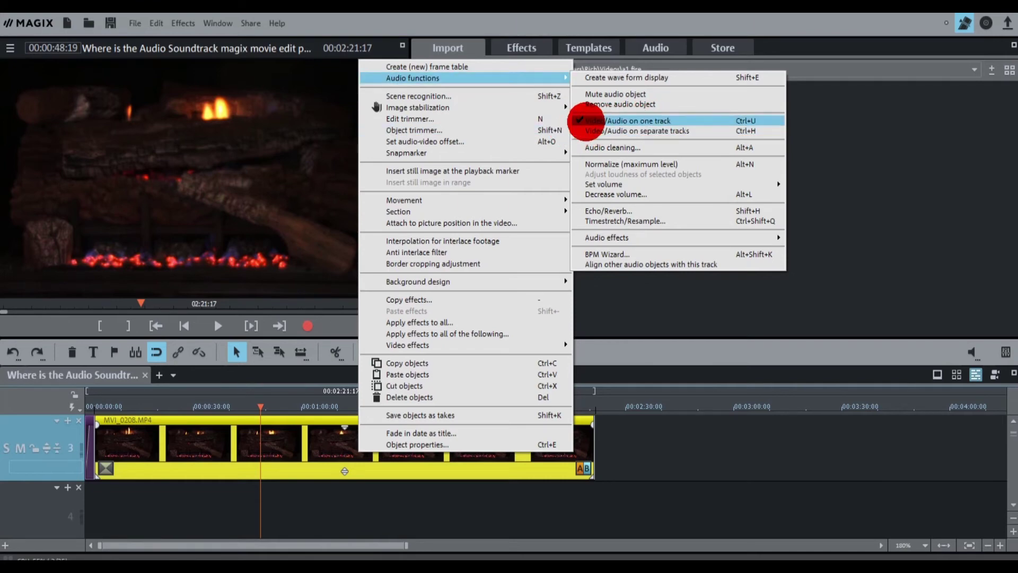
click(587, 121)
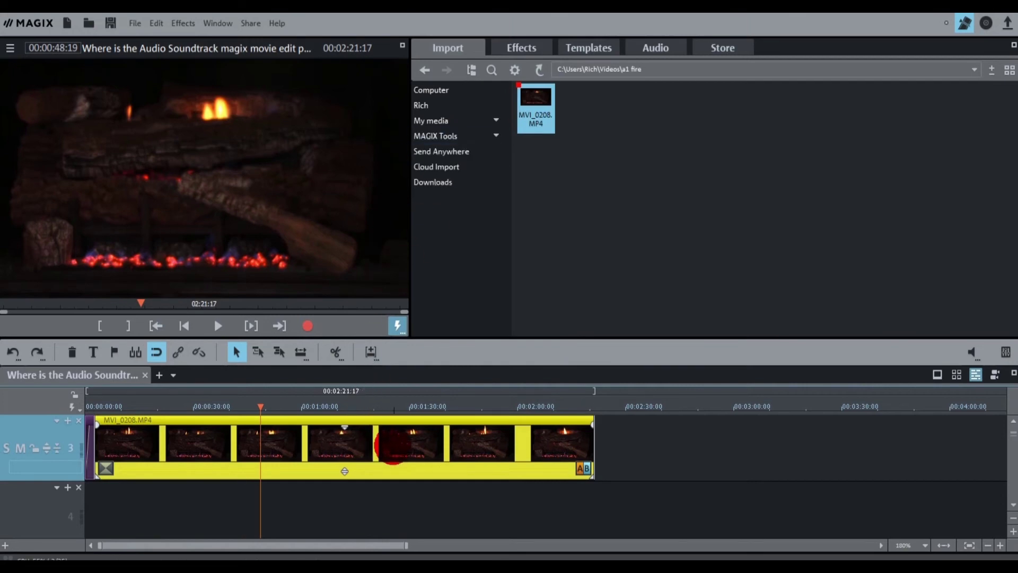
right_click(407, 436)
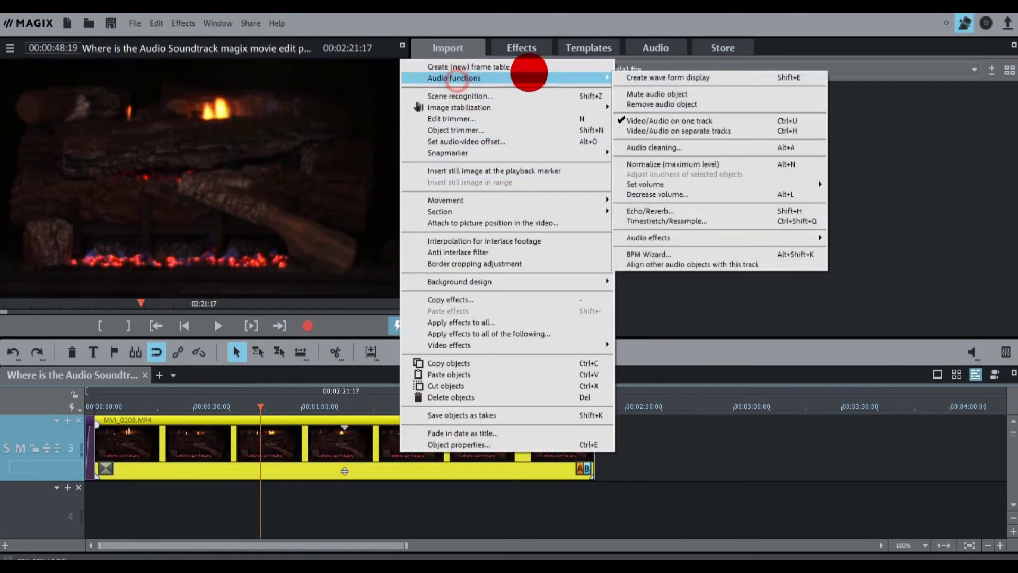
mouse_move(454, 78)
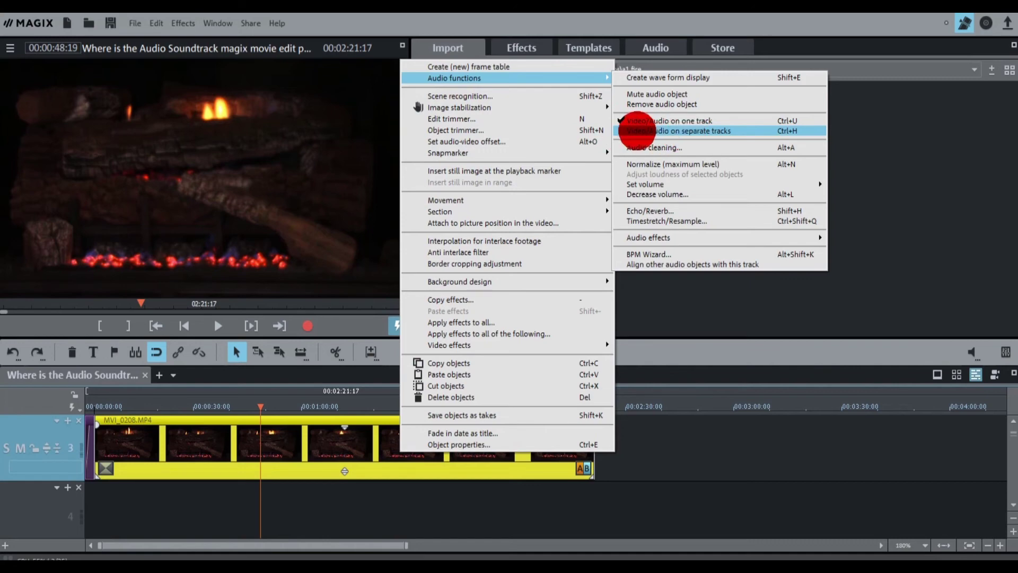
click(637, 130)
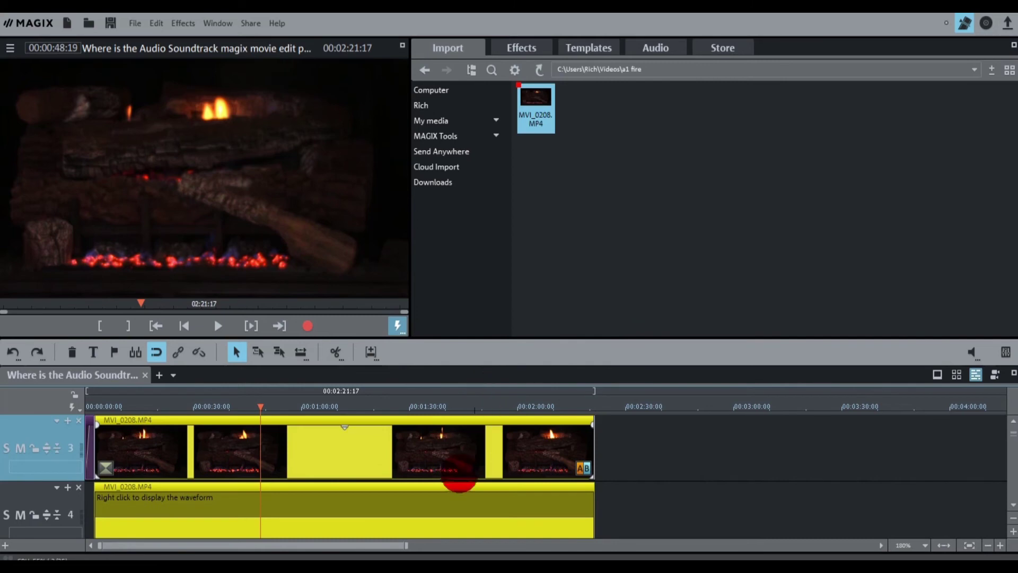
click(377, 509)
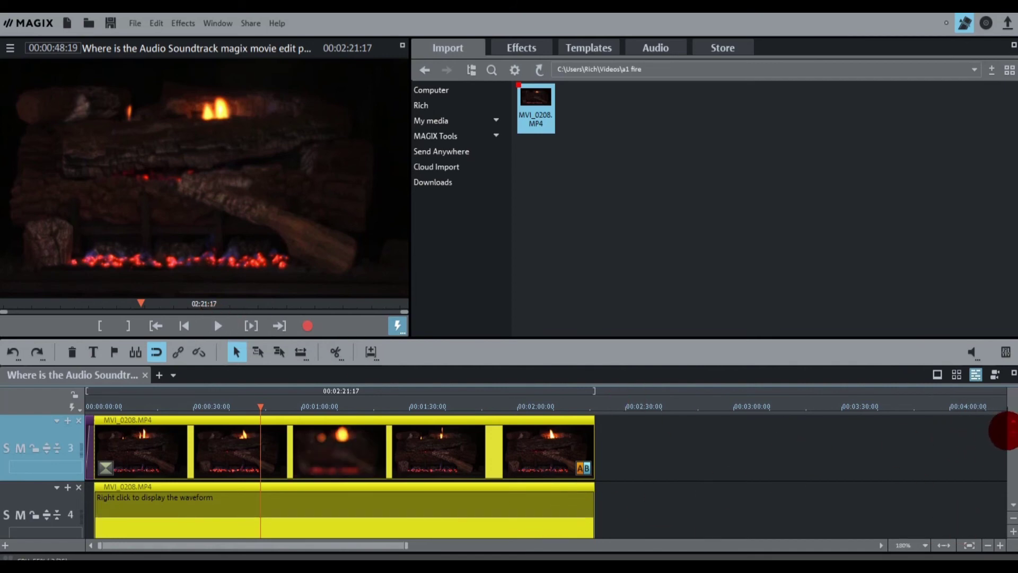
scroll(1008, 434, down, 1)
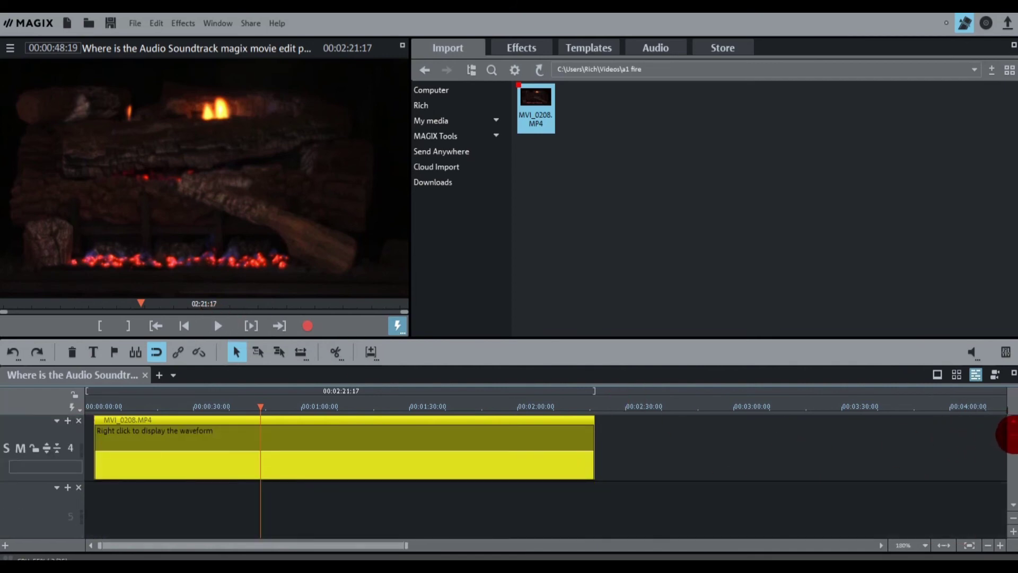
scroll(1009, 433, up, 1)
scroll(1009, 434, down, 1)
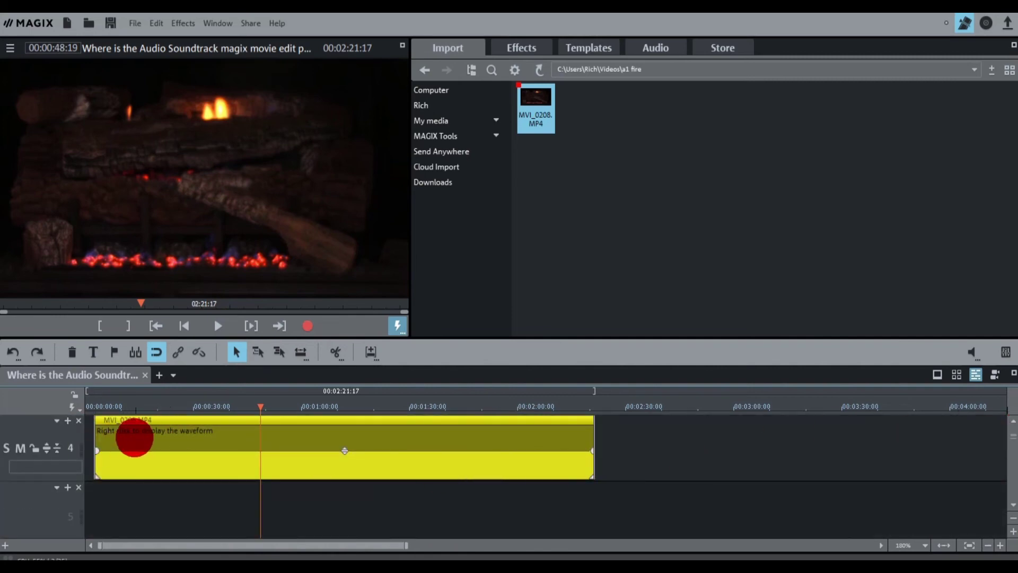
Step: Create the waveform display for the separated fireplace audio clip, then deselect it
right_click(162, 442)
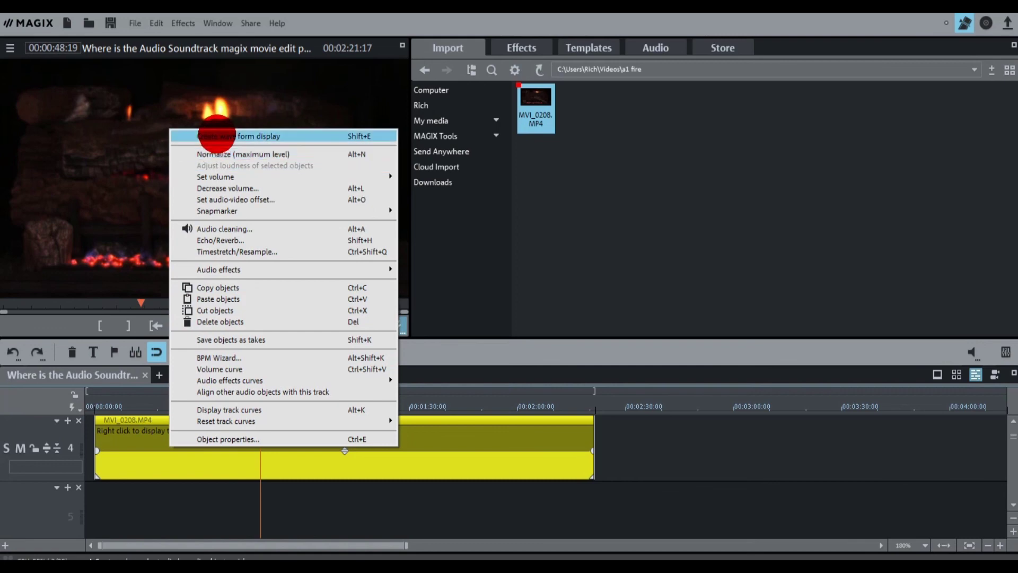
click(216, 136)
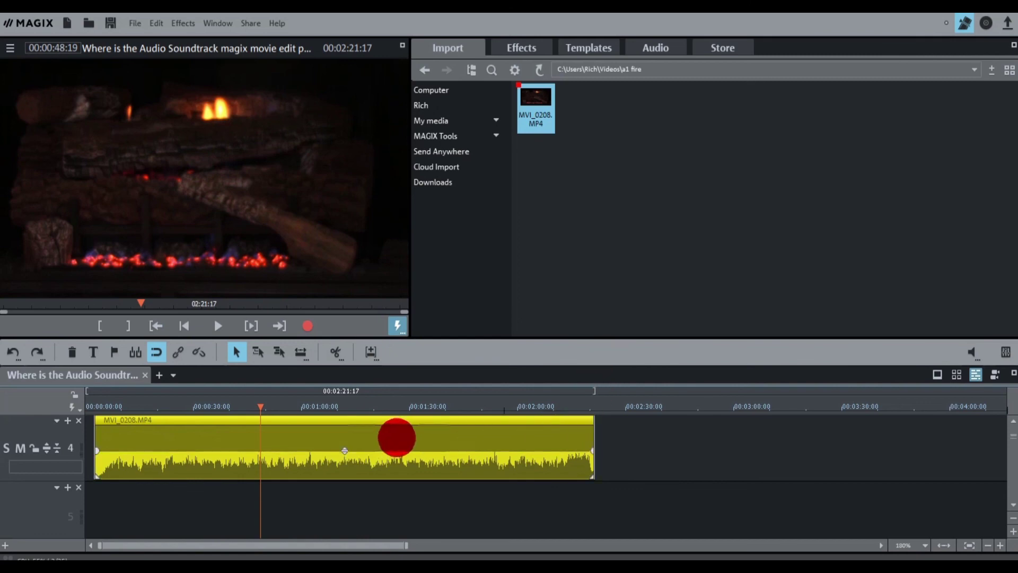
click(421, 494)
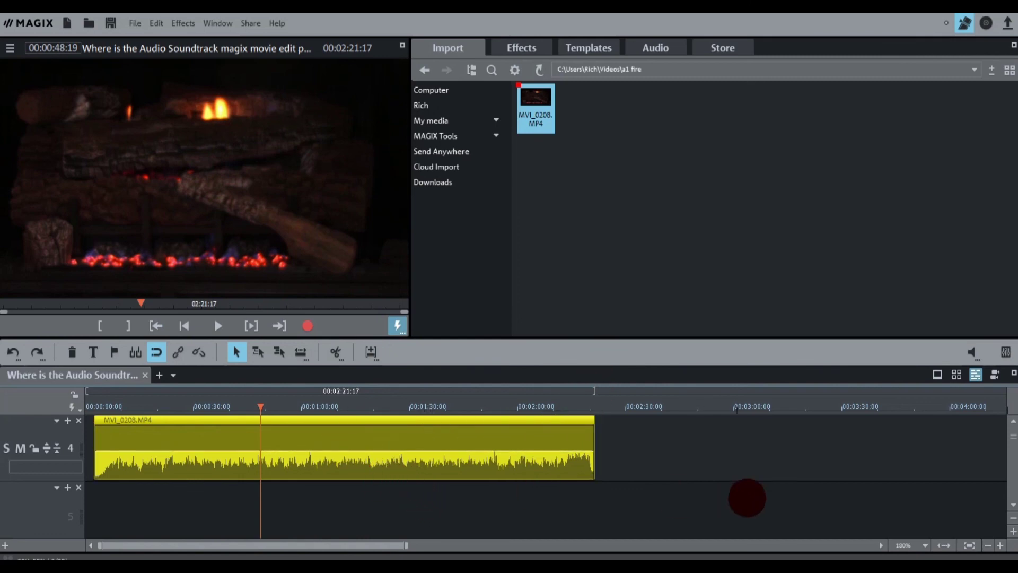